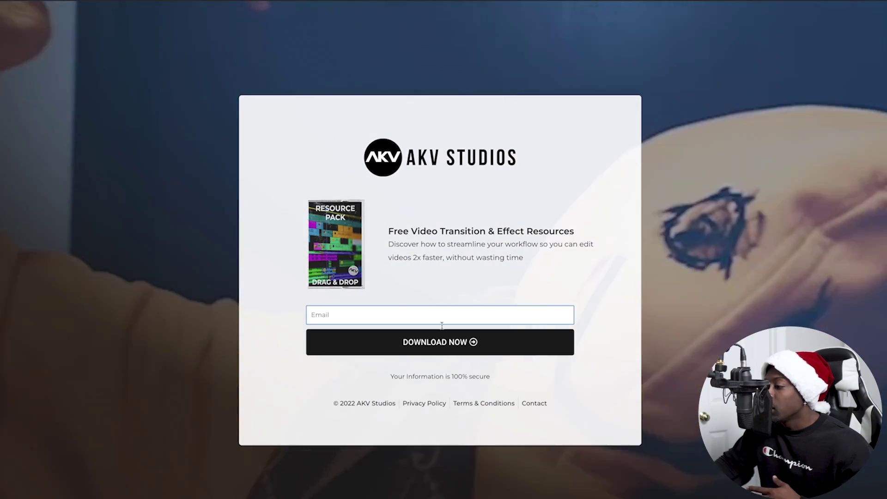
Enter an email address to request the free AKV pack, then highlight the confirmation message.
{"action": "left_click", "coordinate": [464, 349]}
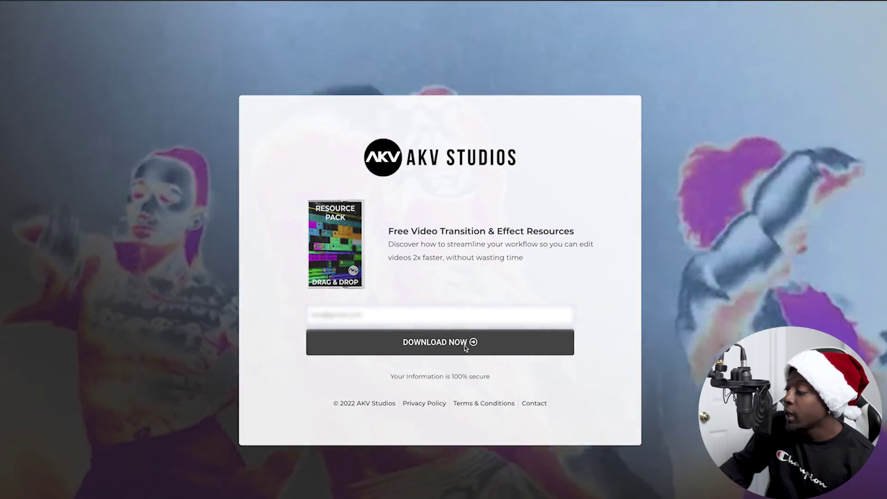
{"action": "left_click", "coordinate": [464, 347]}
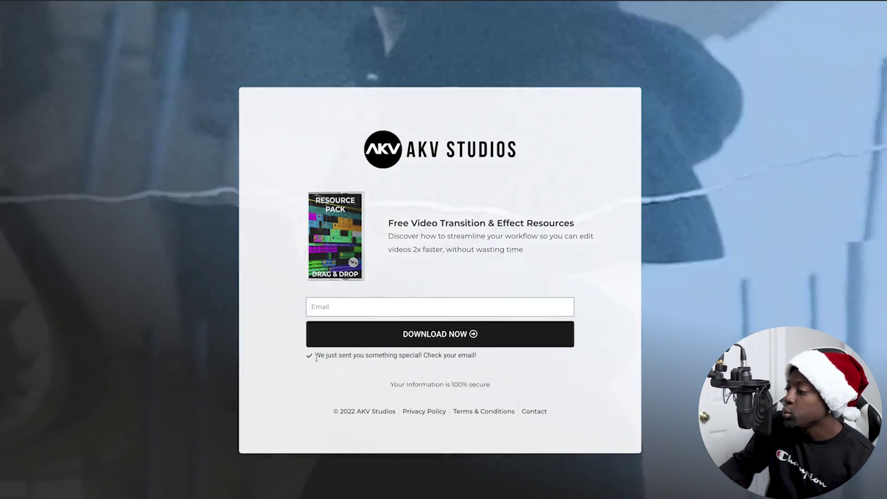
{"action": "left_click_drag", "start_coordinate": [317, 359], "coordinate": [469, 365]}
{"action": "left_click", "coordinate": [599, 255]}
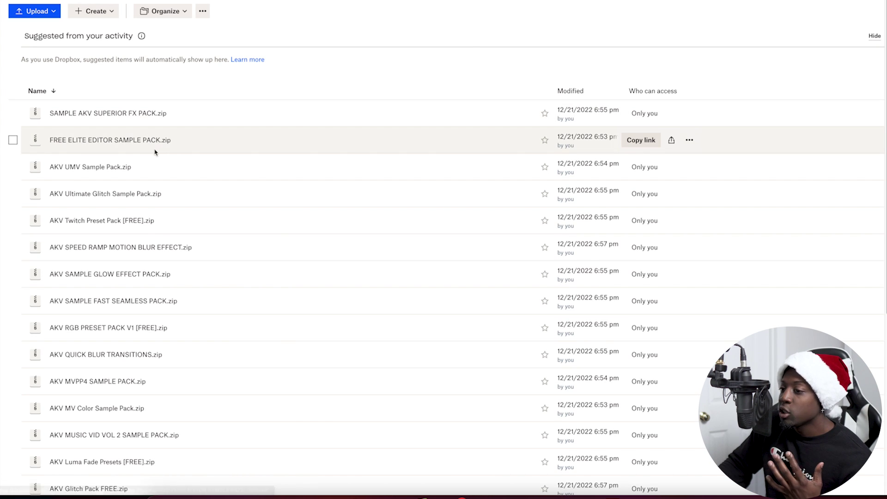
Preview the .prfpset inside AKV Twitch Preset Pack [FREE].zip and download the zip.
{"action": "scroll", "coordinate": [155, 188], "scroll_direction": "down", "scroll_amount": 1}
{"action": "scroll", "coordinate": [155, 189], "scroll_direction": "down", "scroll_amount": 6}
{"action": "scroll", "coordinate": [192, 204], "scroll_direction": "up", "scroll_amount": 6}
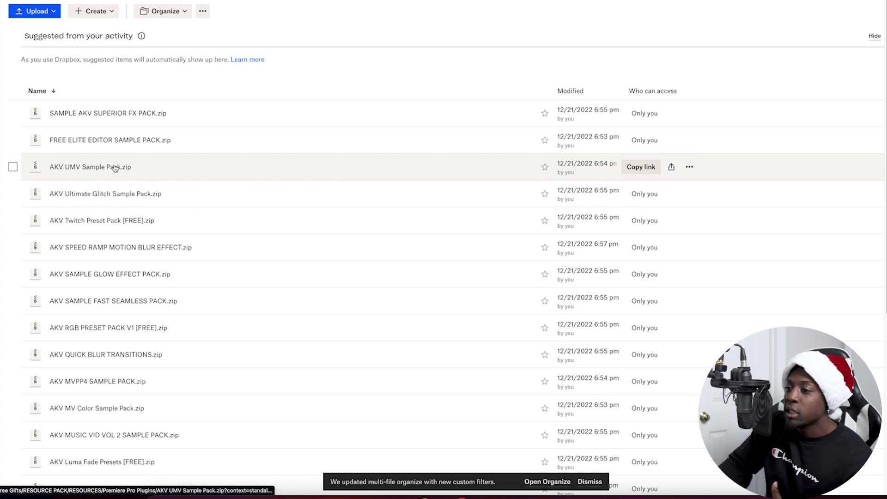
{"action": "scroll", "coordinate": [125, 194], "scroll_direction": "down", "scroll_amount": 1}
{"action": "scroll", "coordinate": [124, 193], "scroll_direction": "down", "scroll_amount": 1}
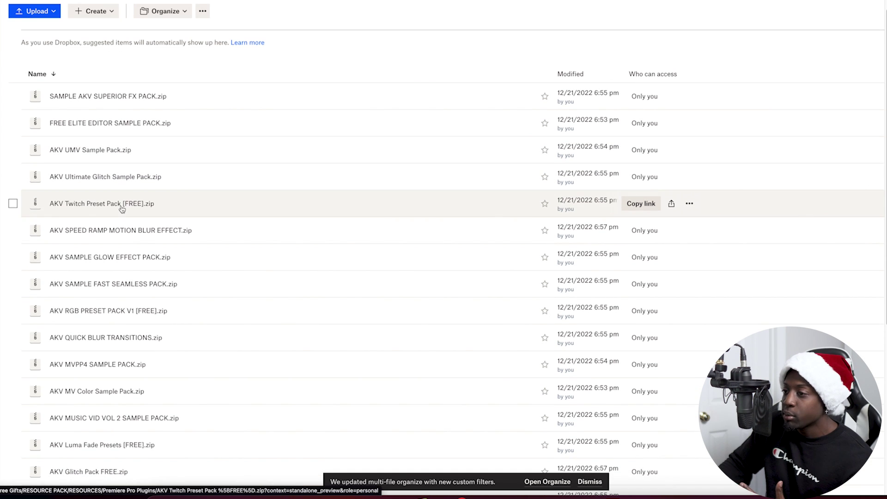
{"action": "left_click", "coordinate": [122, 206]}
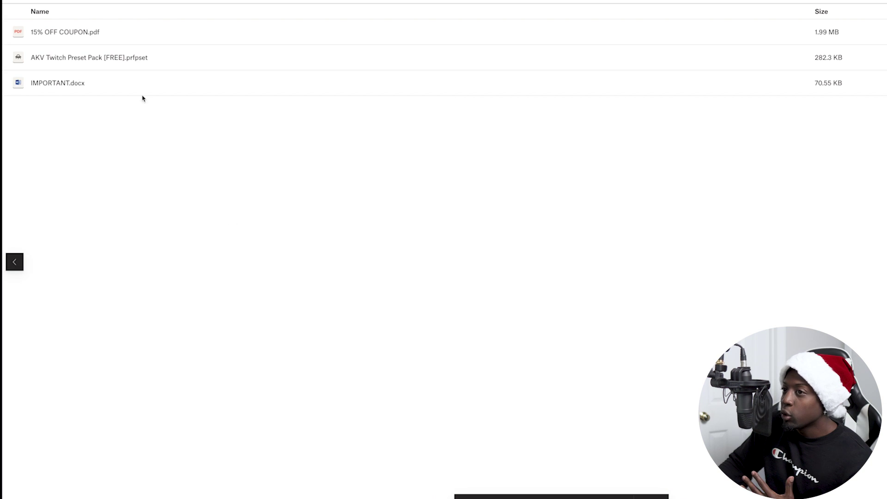
{"action": "left_click", "coordinate": [116, 59]}
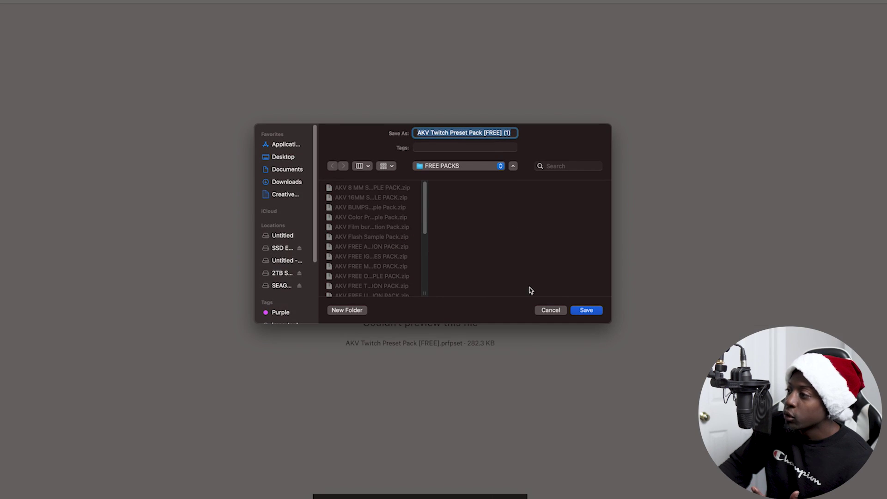
{"action": "left_click", "coordinate": [586, 305]}
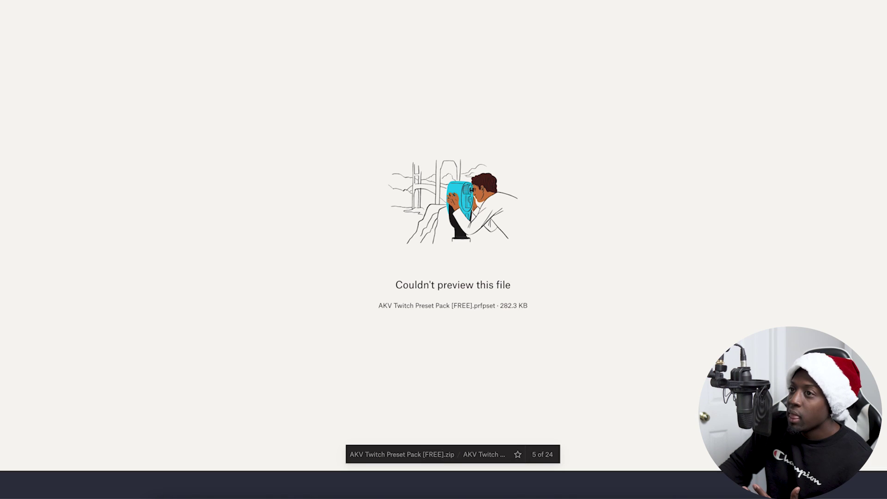
Return to the pack folder and open FREE SAMPLE VINTAGE FILM PACK.zip to browse its files.
{"action": "key", "text": "Escape"}
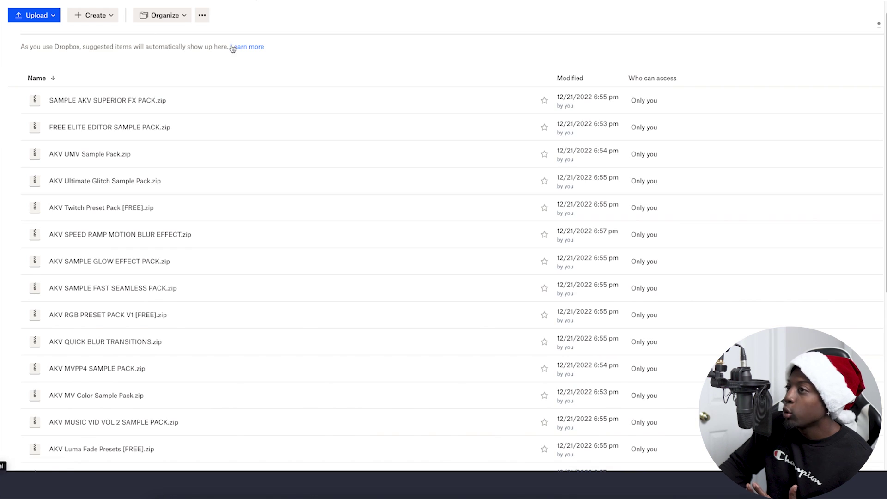
{"action": "left_click", "coordinate": [170, 3]}
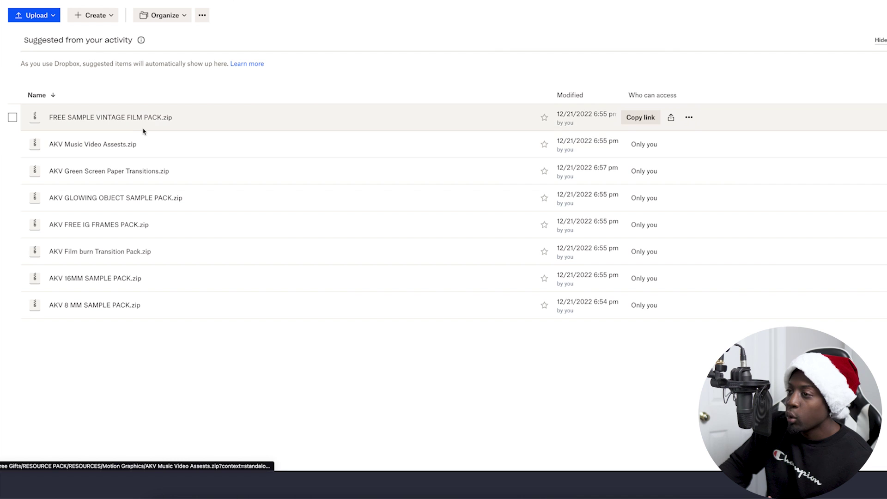
{"action": "left_click", "coordinate": [113, 119]}
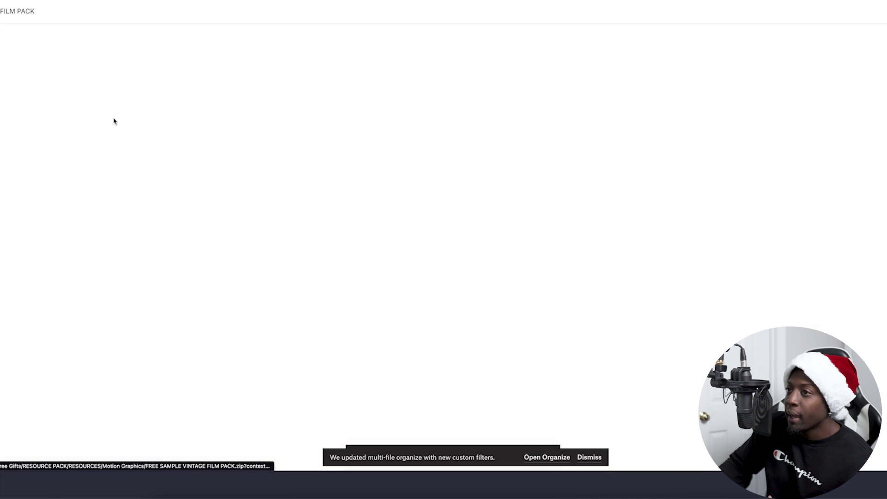
{"action": "left_click", "coordinate": [118, 32]}
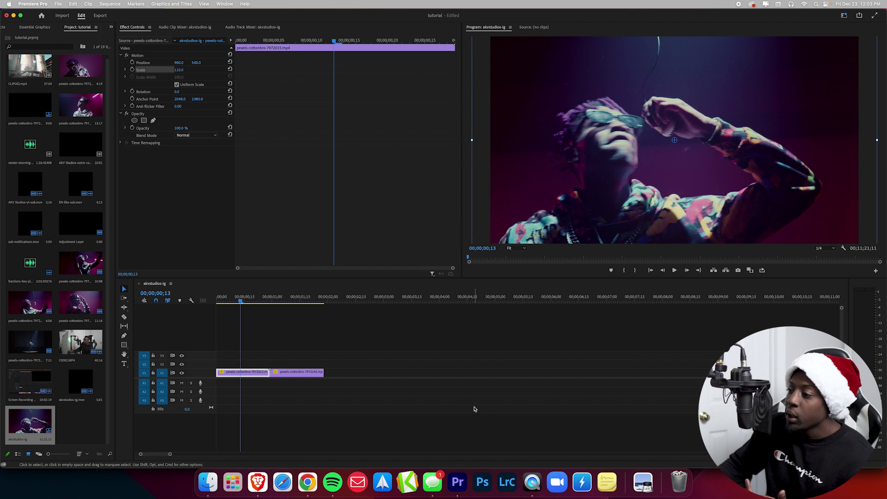
Move the playhead into the second clip and show the Effects presets list.
{"action": "left_click", "coordinate": [240, 300]}
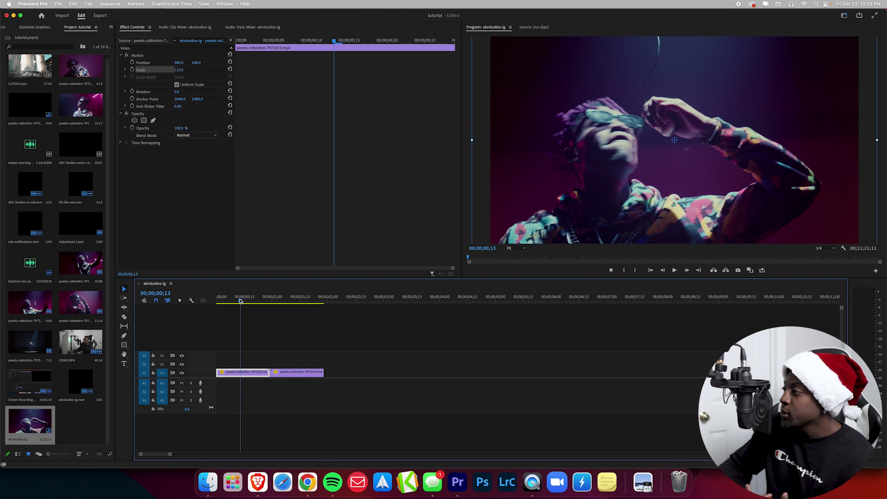
{"action": "left_click_drag", "start_coordinate": [240, 302], "coordinate": [288, 310]}
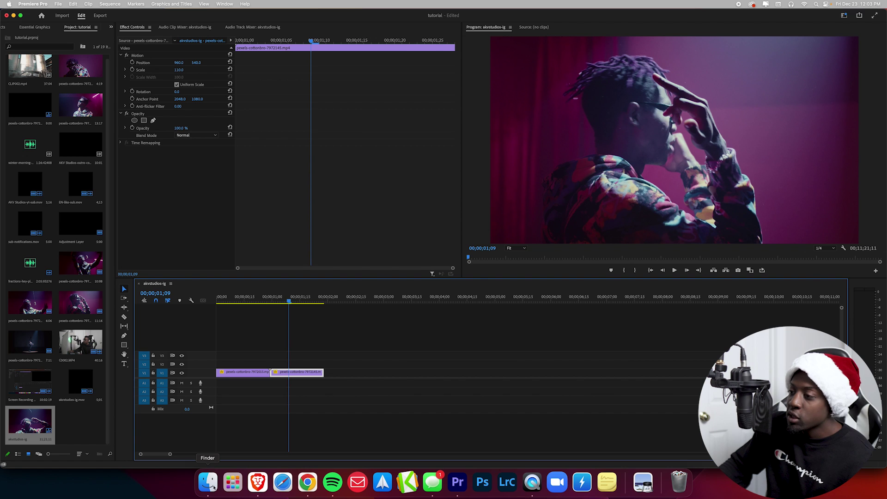
{"action": "left_click", "coordinate": [34, 28]}
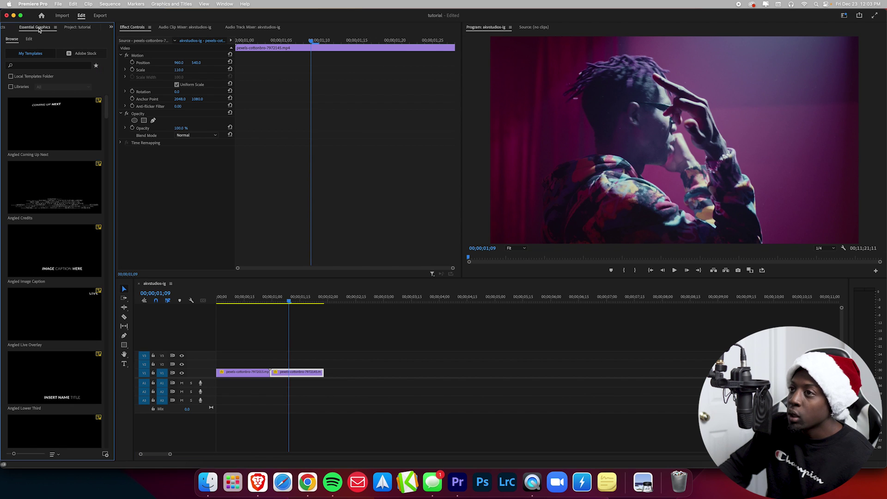
{"action": "left_click", "coordinate": [5, 27]}
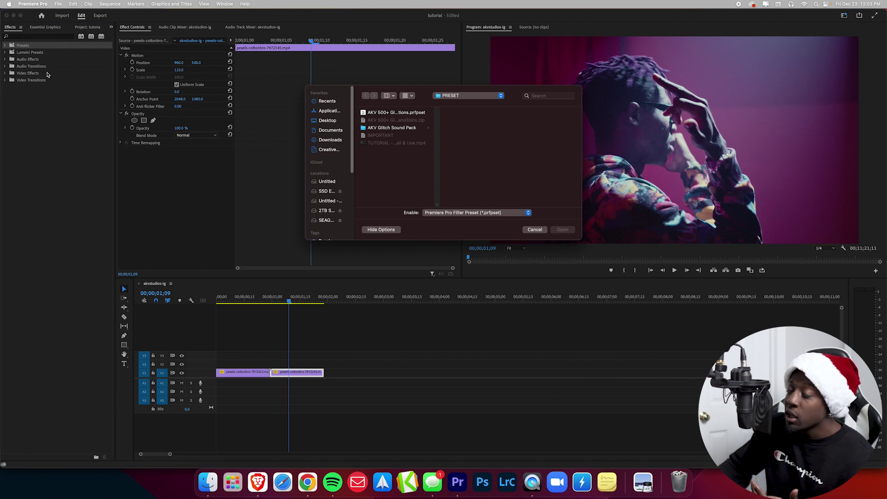
Import AKV Twitch Preset Pack [FREE].prfpset from the pack folder on the Desktop.
{"action": "left_click", "coordinate": [327, 120]}
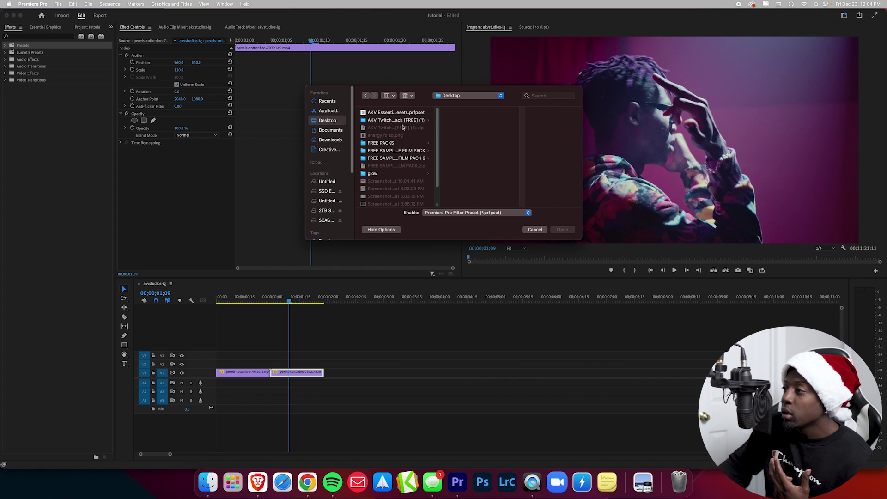
{"action": "left_click", "coordinate": [400, 121]}
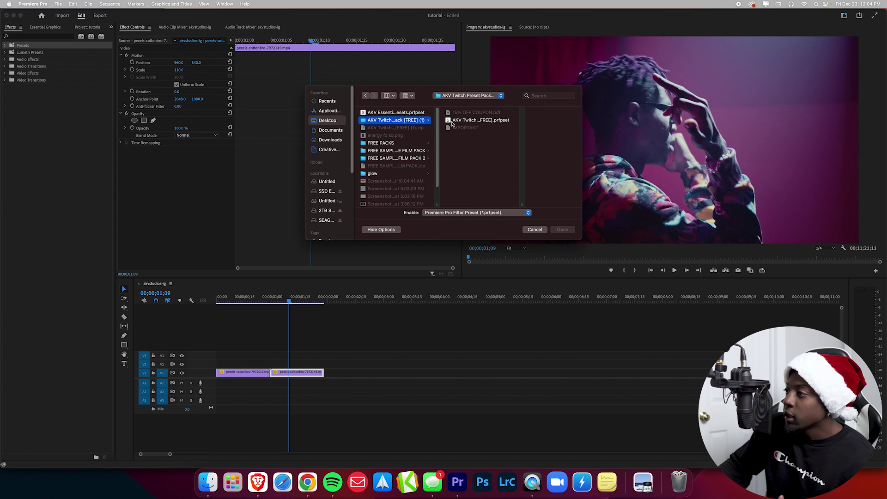
{"action": "left_click", "coordinate": [453, 123]}
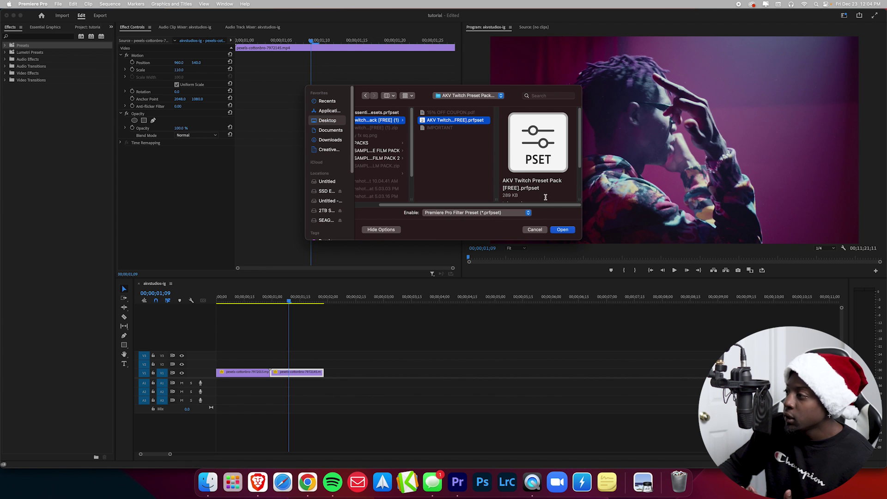
{"action": "left_click", "coordinate": [562, 230]}
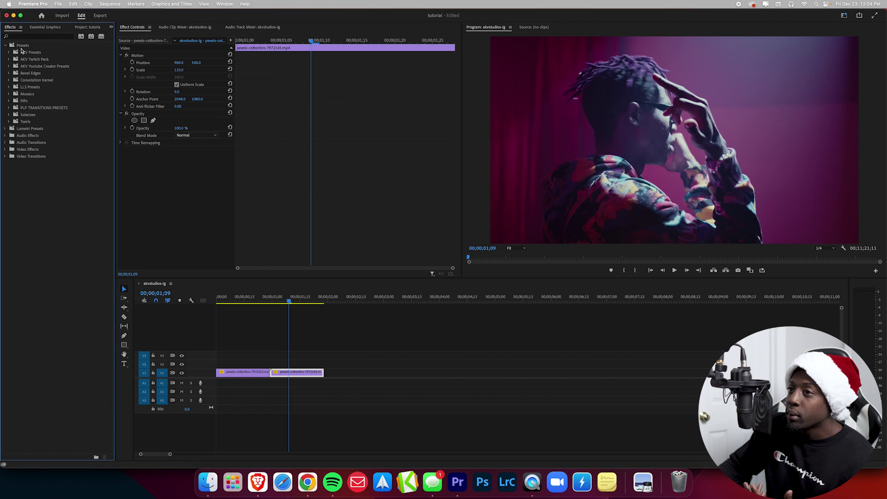
Expand AKV Twitch Pack, select Twitch Transition 20 (Nest), and zoom the timeline at the cut.
{"action": "left_click", "coordinate": [8, 59]}
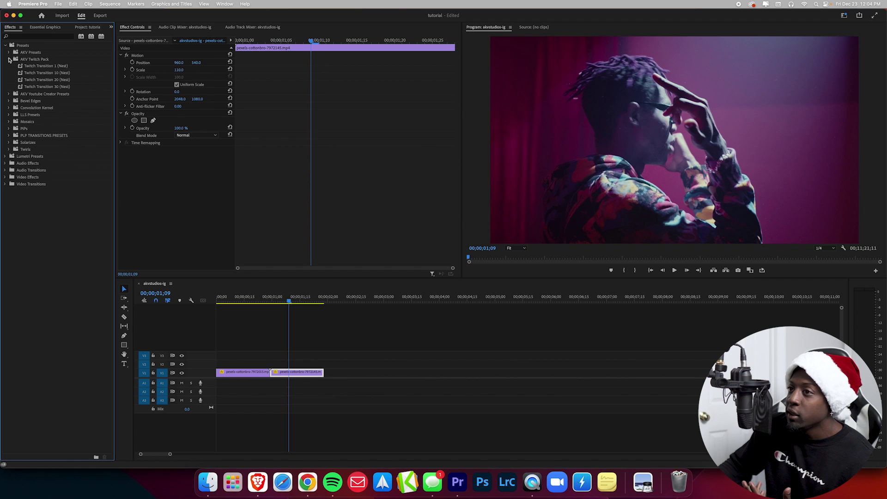
{"action": "left_click", "coordinate": [50, 67]}
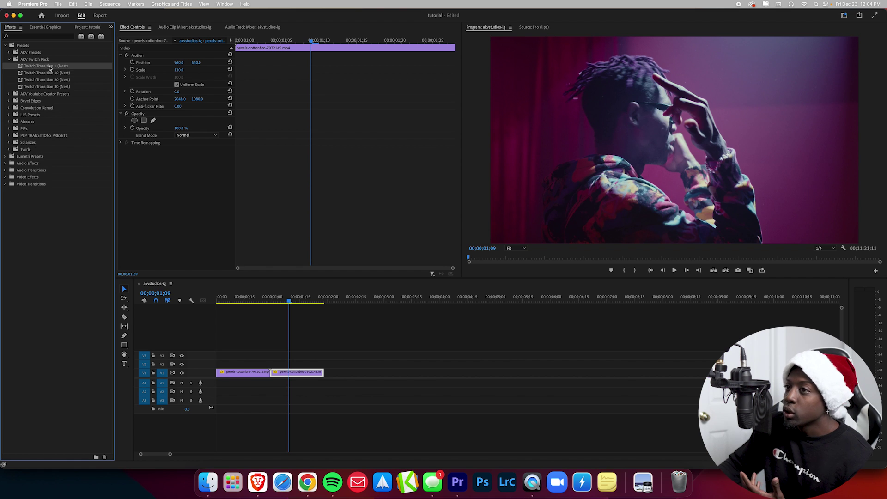
{"action": "left_click", "coordinate": [46, 74]}
{"action": "left_click", "coordinate": [45, 79]}
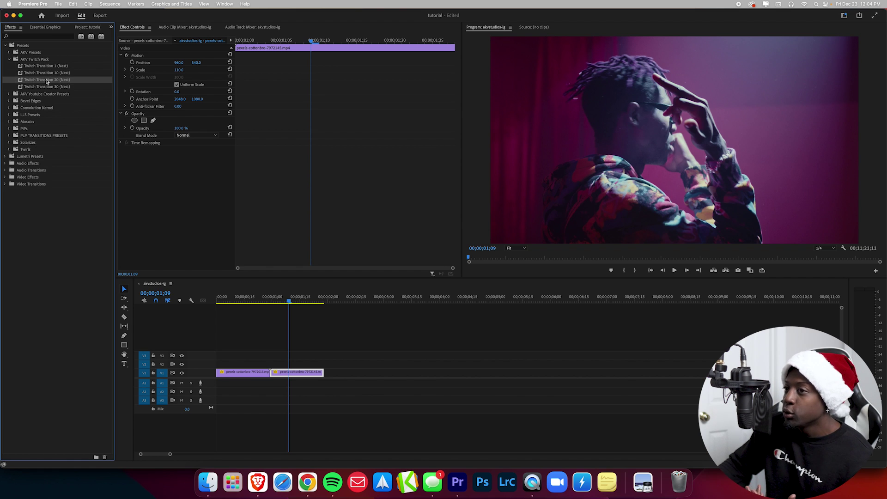
{"action": "left_click", "coordinate": [46, 87]}
{"action": "left_click", "coordinate": [48, 81]}
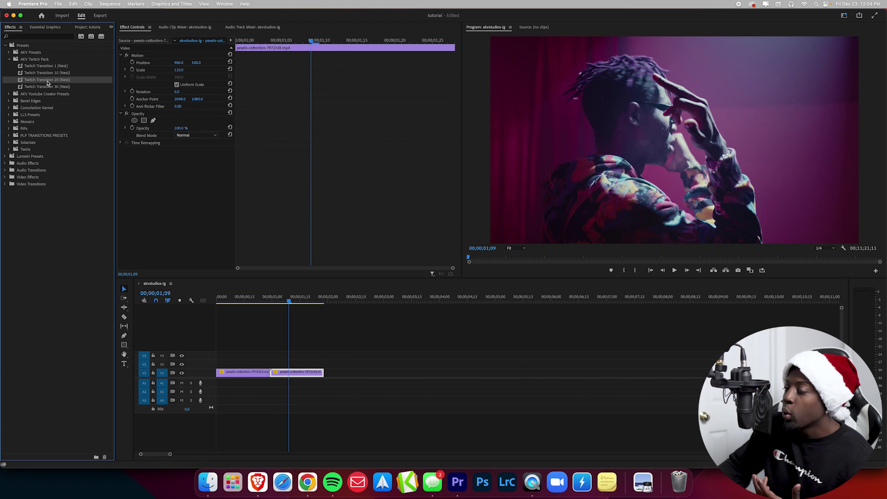
{"action": "left_click_drag", "start_coordinate": [264, 299], "coordinate": [270, 300]}
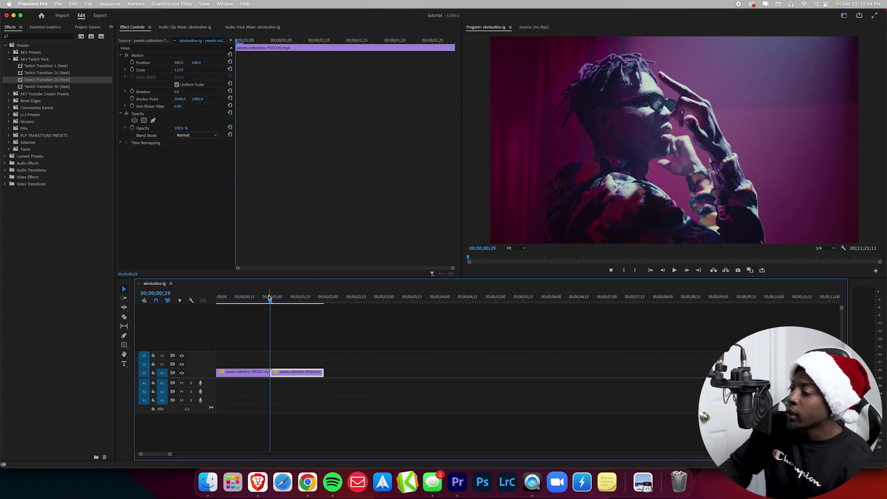
{"action": "key", "text": "equal"}
{"action": "key", "text": "equal"}
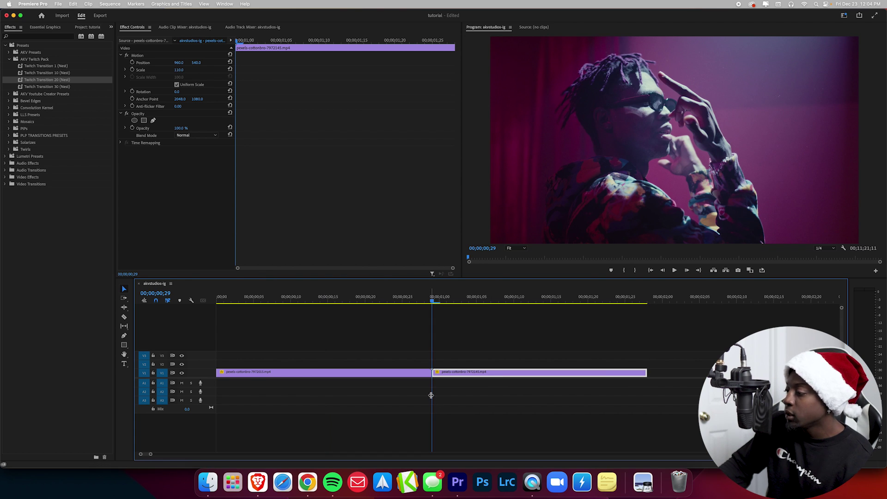
Split the V1 footage at 00;00;01;09, a few frames after the original cut.
{"action": "key", "text": "shift+Right"}
{"action": "key", "text": "shift+Right"}
{"action": "key", "text": "super+k"}
{"action": "left_click", "coordinate": [480, 371]}
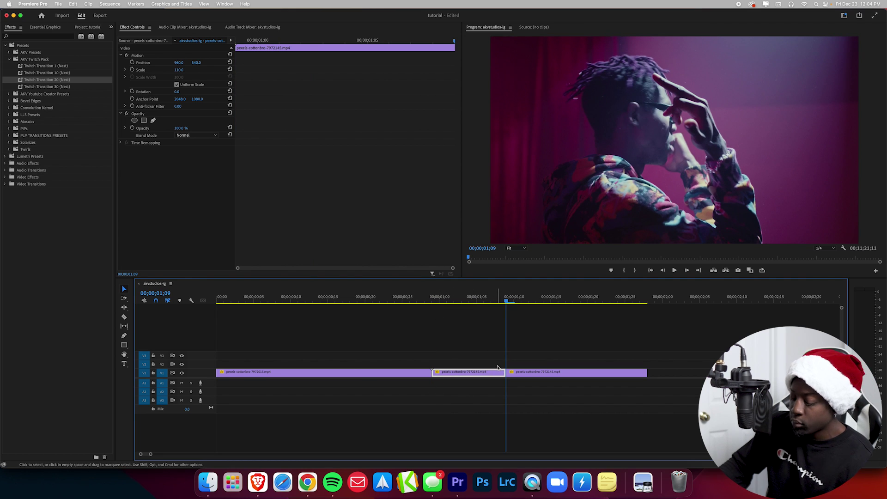
Razor the first clip at 00;00;00;19 and marquee-select the two short middle pieces.
{"action": "key", "text": "c"}
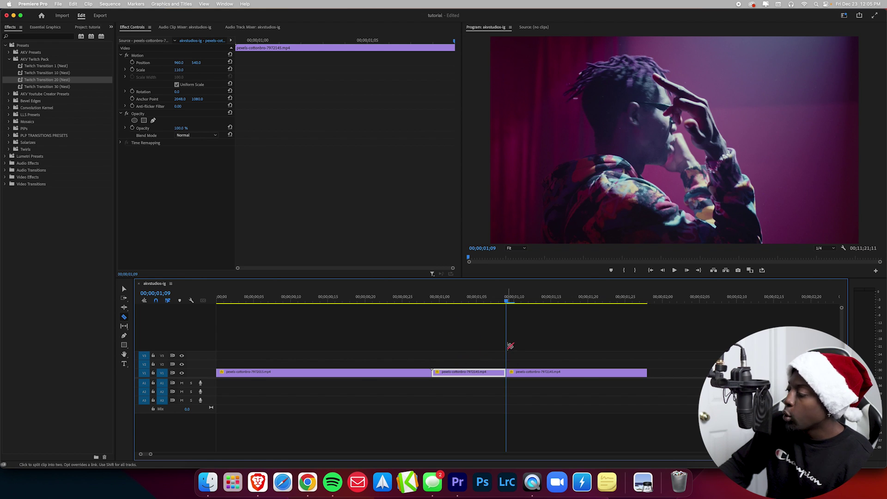
{"action": "left_click_drag", "start_coordinate": [440, 302], "coordinate": [436, 303]}
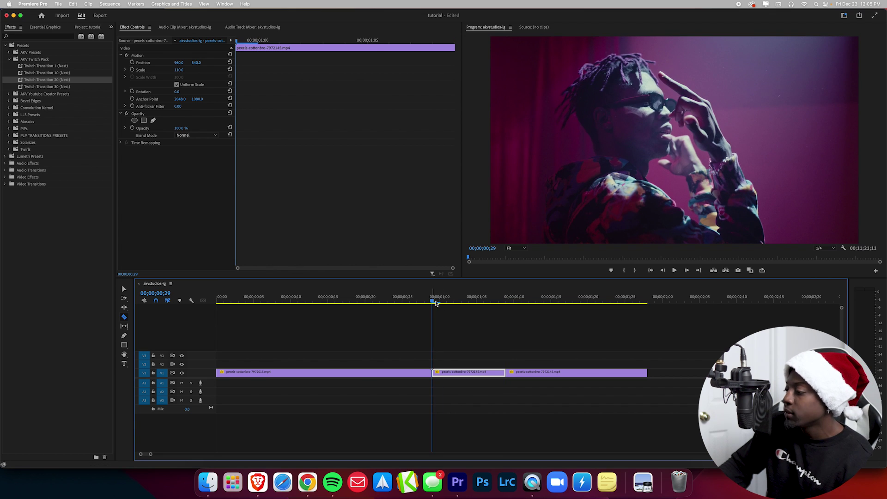
{"action": "left_click_drag", "start_coordinate": [436, 303], "coordinate": [358, 303]}
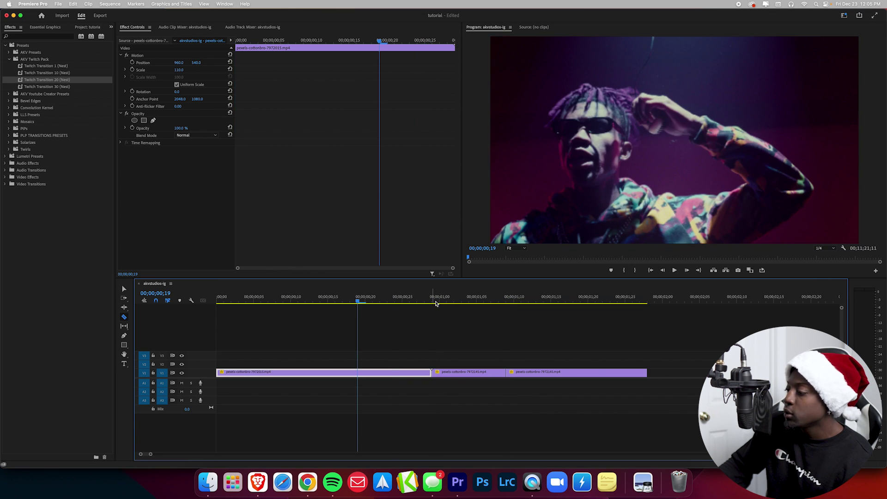
{"action": "left_click", "coordinate": [362, 373]}
{"action": "key", "text": "v"}
{"action": "left_click_drag", "start_coordinate": [470, 340], "coordinate": [381, 416]}
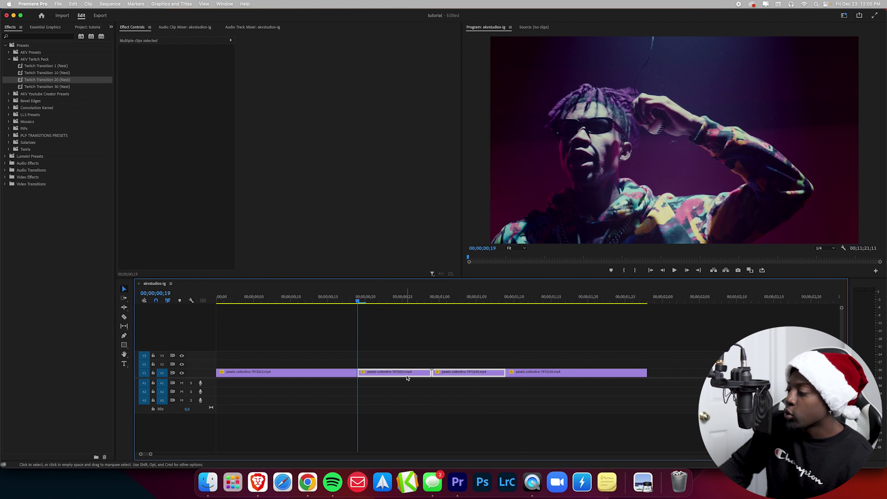
Nest the two middle pieces as Nested Sequence 02 and scrub through the new clip.
{"action": "right_click", "coordinate": [407, 377]}
{"action": "left_click", "coordinate": [421, 296]}
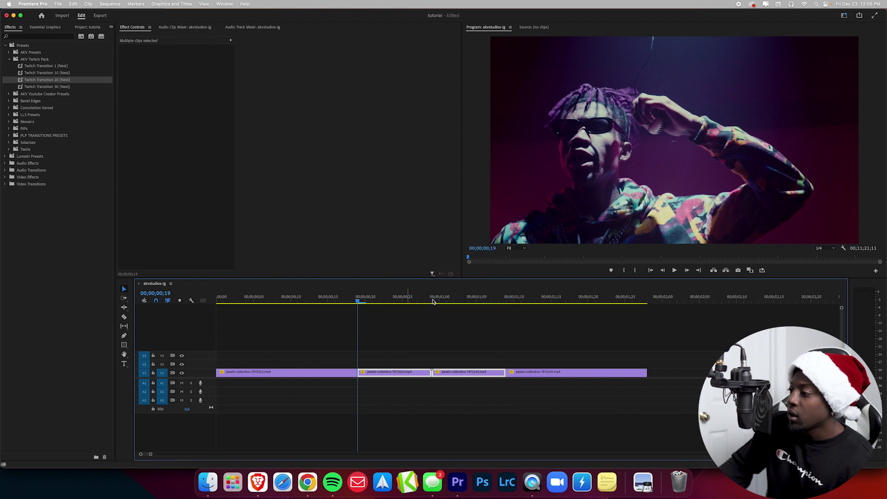
{"action": "left_click", "coordinate": [459, 249]}
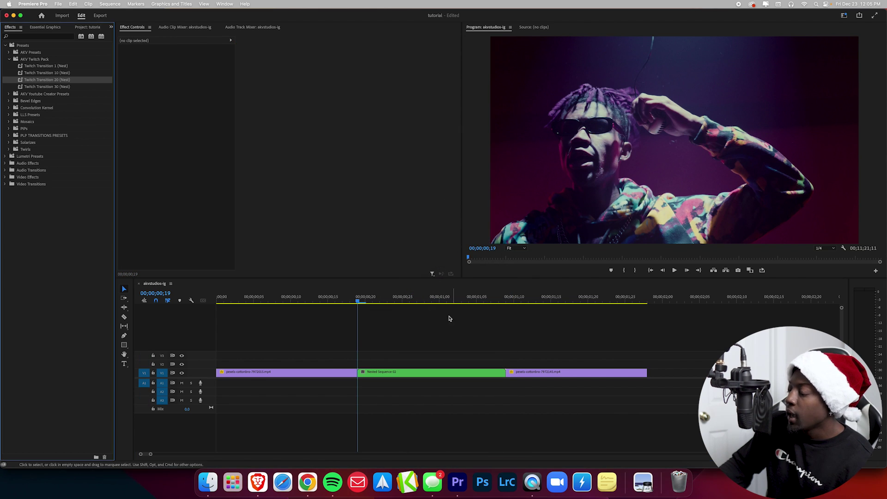
{"action": "left_click_drag", "start_coordinate": [379, 300], "coordinate": [424, 300]}
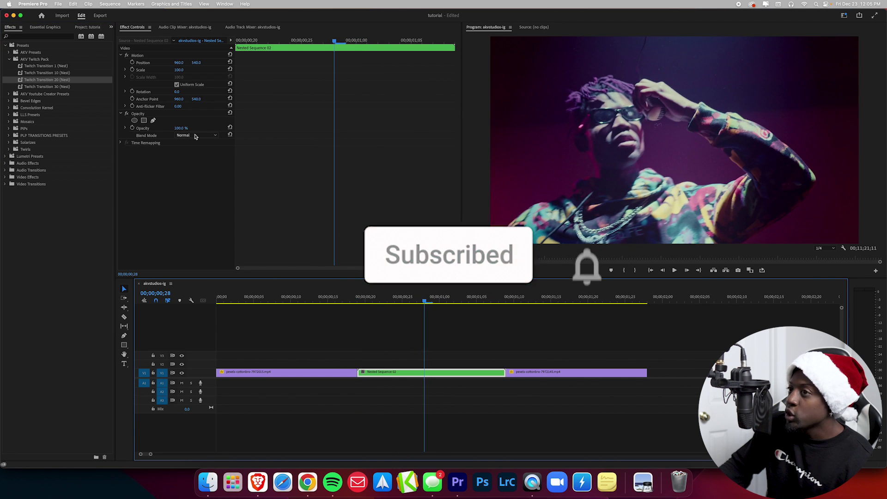
{"action": "left_click", "coordinate": [50, 73]}
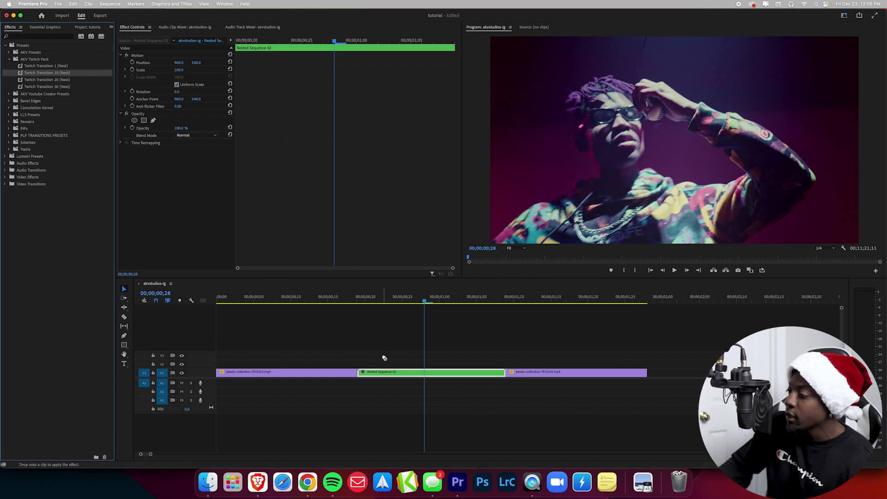
Apply Twitch Transition 30 (Nest) to Nested Sequence 02 and preview it.
{"action": "left_click", "coordinate": [312, 301]}
{"action": "key", "text": "b"}
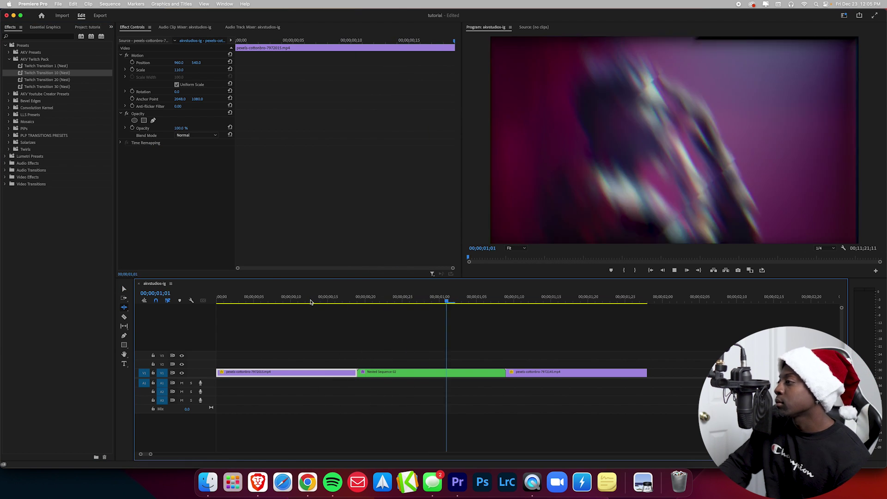
{"action": "key", "text": "space"}
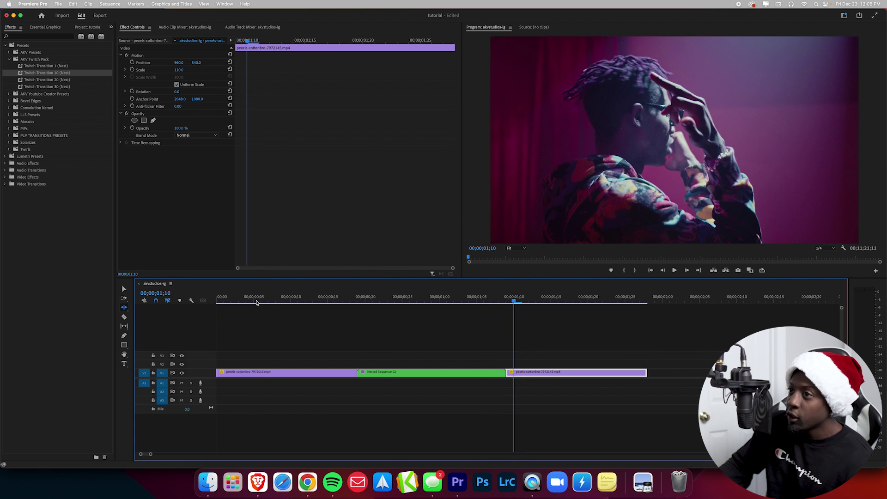
{"action": "left_click_drag", "start_coordinate": [43, 86], "coordinate": [383, 372]}
{"action": "left_click", "coordinate": [301, 298]}
{"action": "key", "text": "space"}
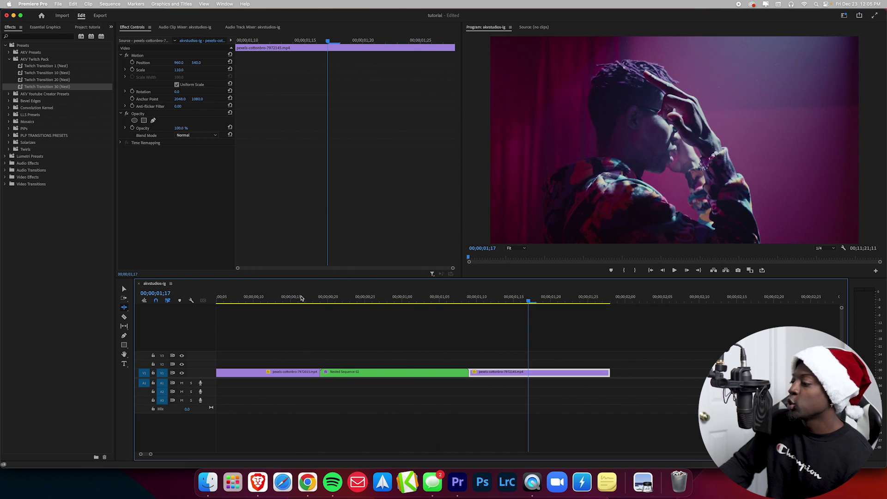
Replace it with Twitch Transition 1 (Nest) and preview the whip from 00;00;00;09.
{"action": "left_click", "coordinate": [34, 68]}
{"action": "left_click_drag", "start_coordinate": [46, 74], "coordinate": [390, 372]}
{"action": "left_click", "coordinate": [245, 296]}
{"action": "key", "text": "v"}
{"action": "key", "text": "space"}
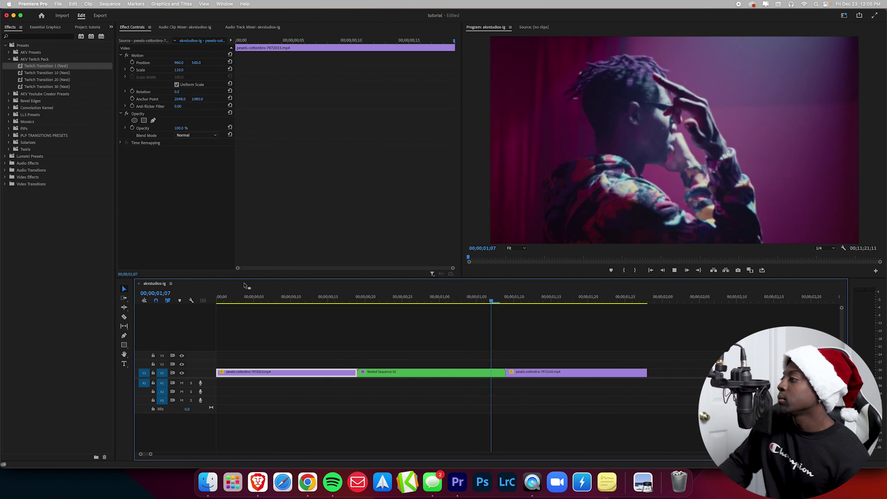
{"action": "key", "text": "space"}
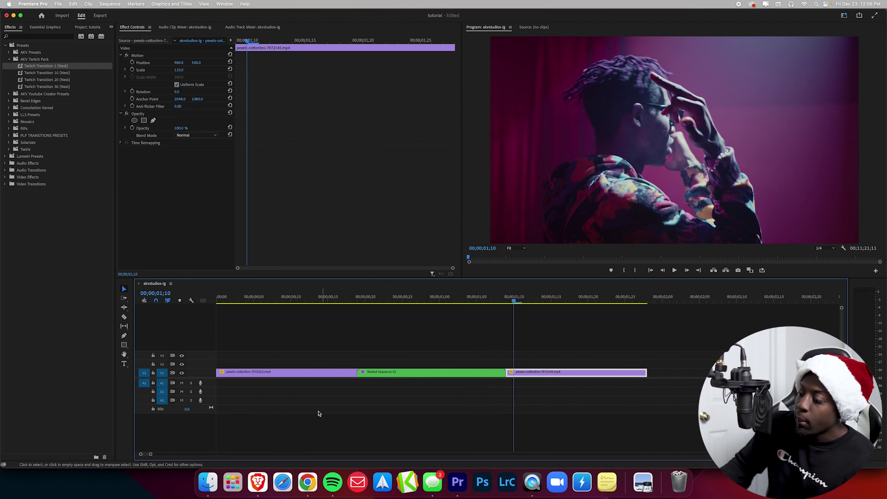
Place 8MM FRAME.png from the vintage film pack folder onto track V3.
{"action": "left_click", "coordinate": [216, 480]}
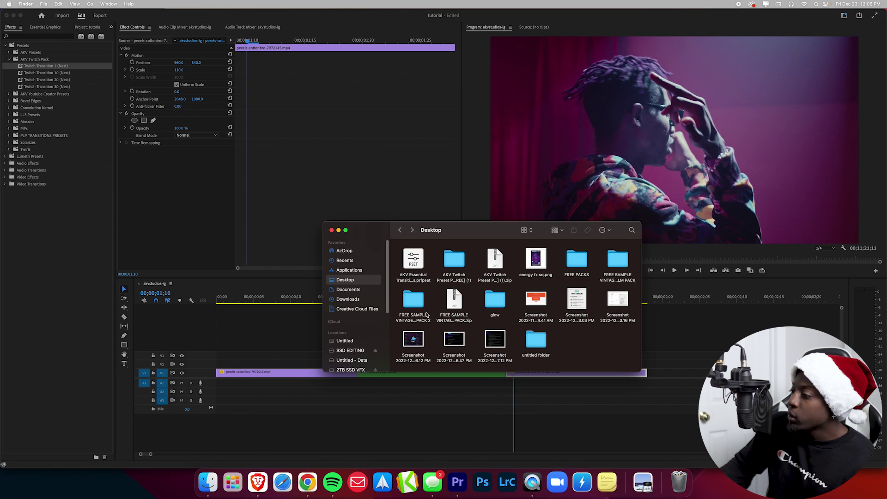
{"action": "double_click", "coordinate": [617, 260]}
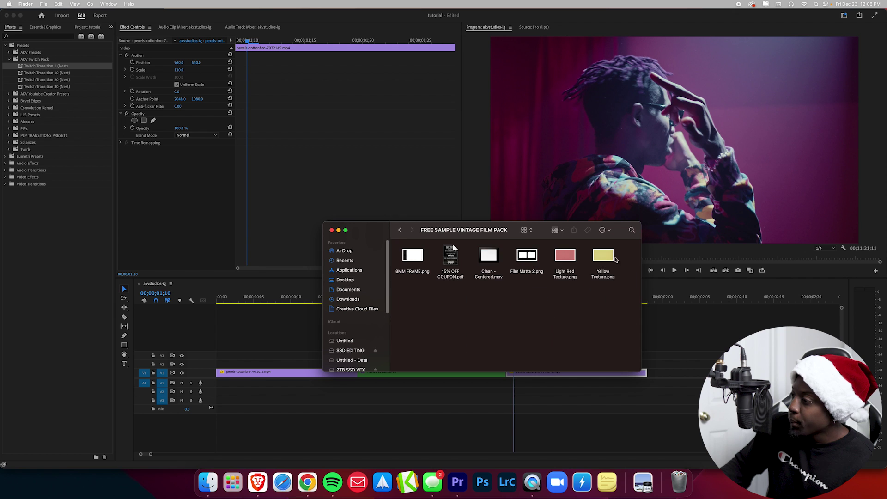
{"action": "left_click_drag", "start_coordinate": [414, 263], "coordinate": [308, 357]}
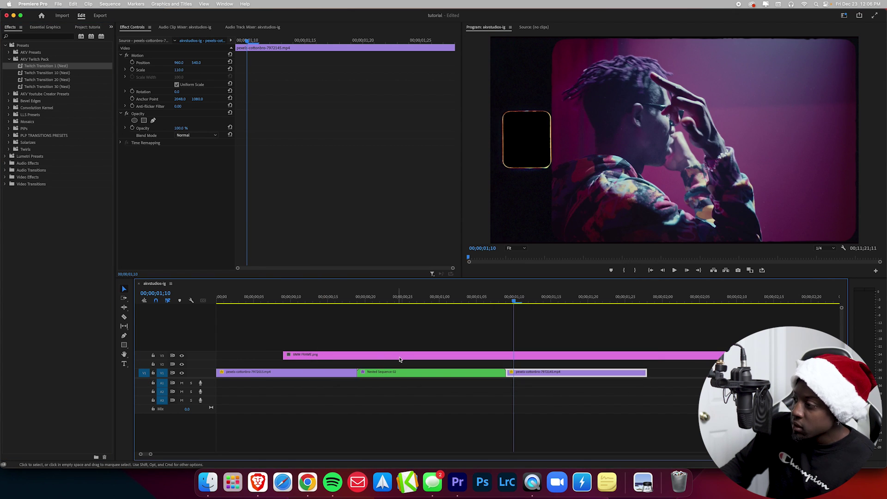
{"action": "left_click", "coordinate": [345, 310]}
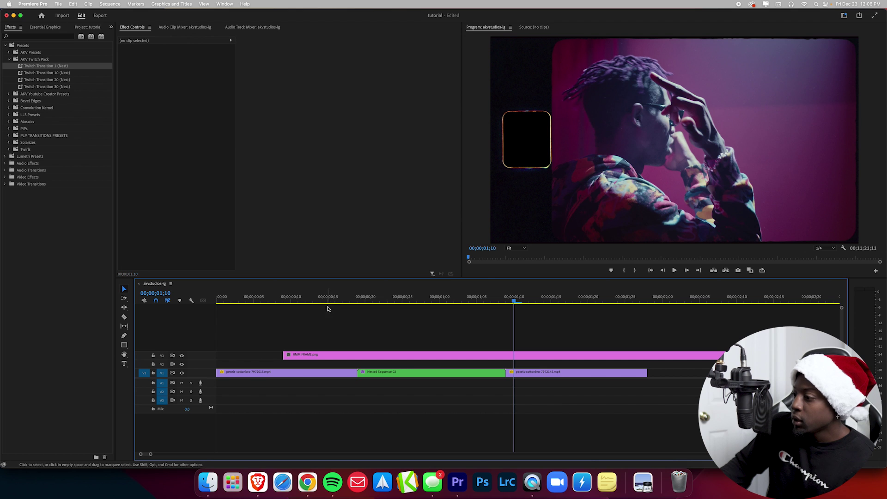
Play back the timeline with the 8mm frame overlay from around 00;00;00;13 and 00;00;00;18.
{"action": "left_click", "coordinate": [313, 301]}
{"action": "key", "text": "space"}
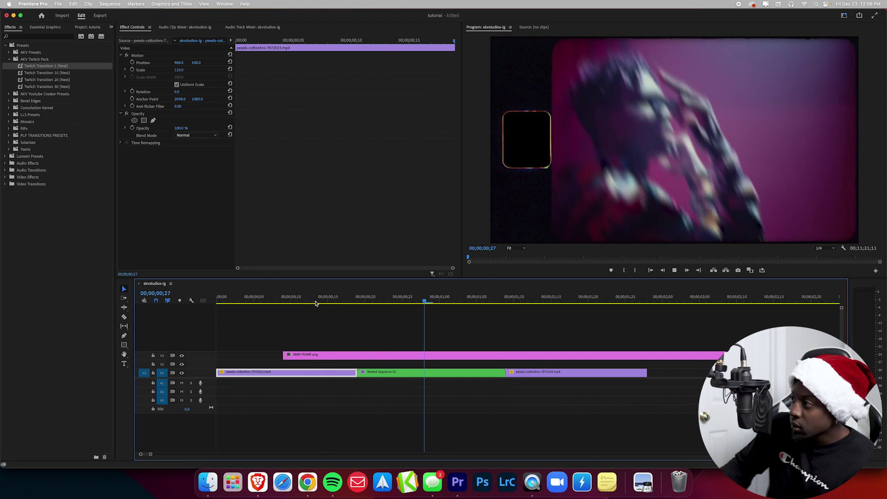
{"action": "key", "text": "space"}
{"action": "left_click", "coordinate": [298, 301]}
{"action": "key", "text": "space"}
{"action": "key", "text": "space"}
{"action": "left_click", "coordinate": [208, 481]}
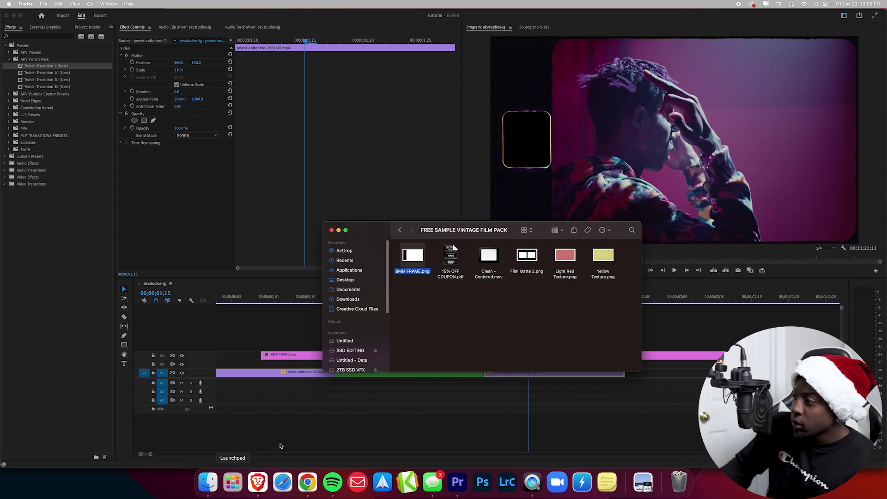
Put Clean - Centered.mov on V2, set its blend mode to Multiply, and preview.
{"action": "mouse_move", "coordinate": [489, 265]}
{"action": "left_click_drag", "start_coordinate": [489, 265], "coordinate": [284, 362]}
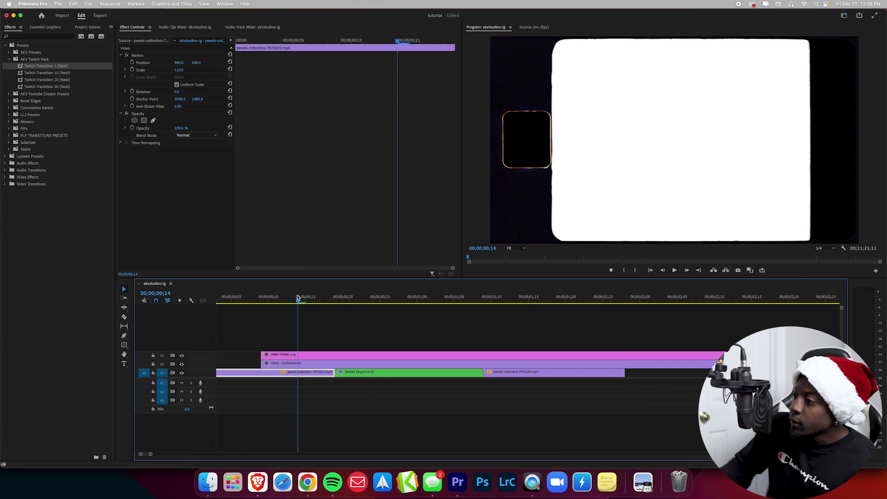
{"action": "left_click", "coordinate": [395, 365]}
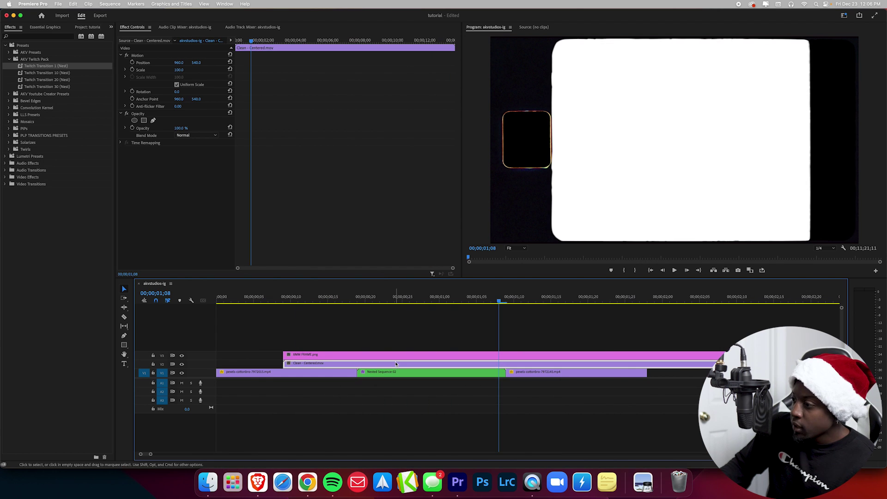
{"action": "left_click", "coordinate": [202, 136]}
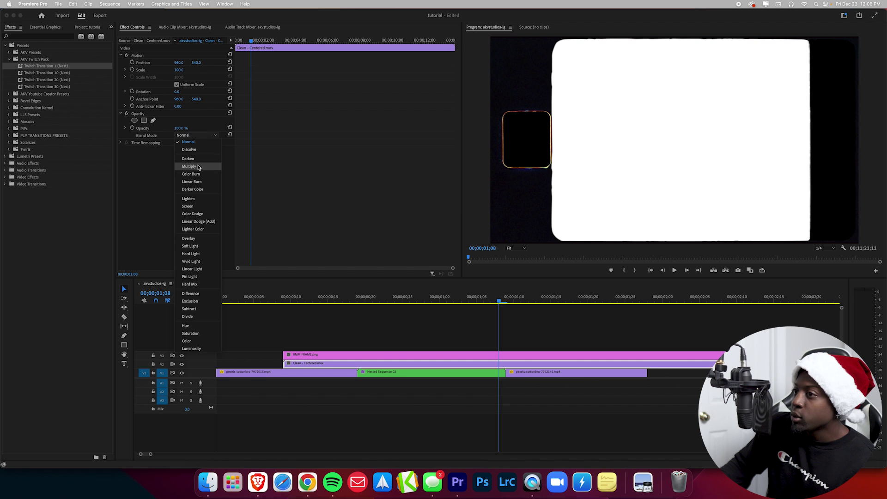
{"action": "left_click", "coordinate": [189, 167]}
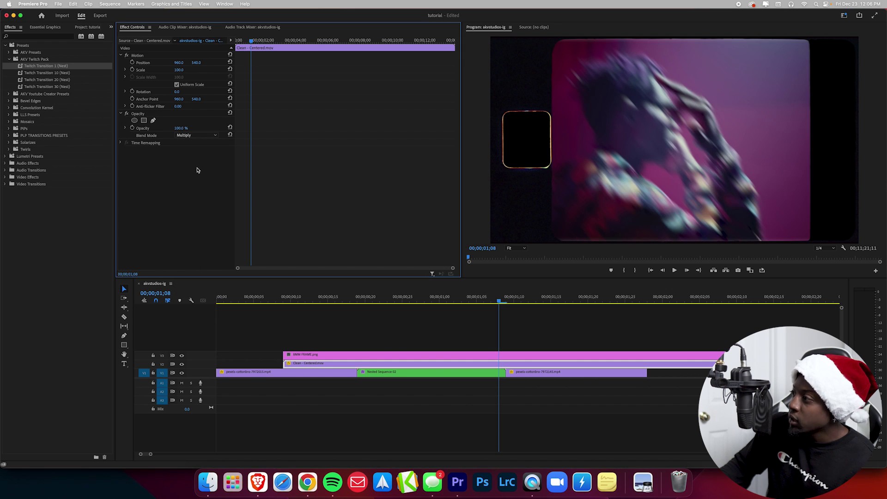
{"action": "left_click", "coordinate": [291, 299]}
{"action": "key", "text": "space"}
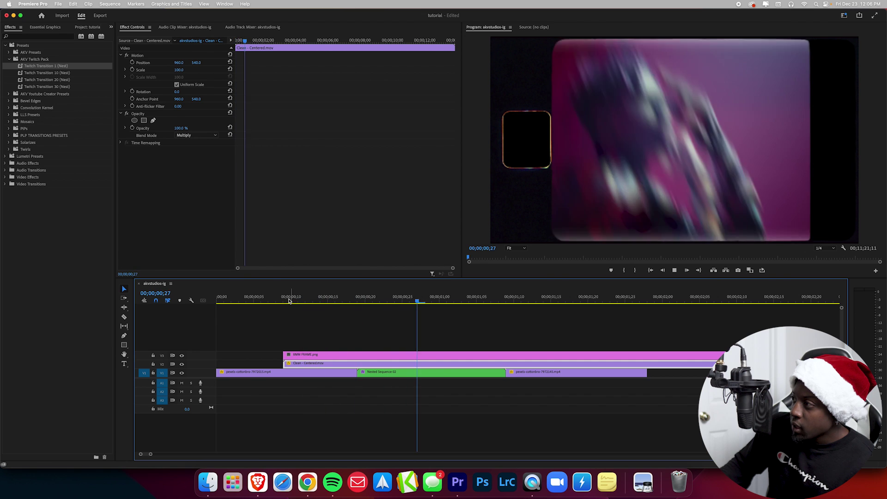
{"action": "key", "text": "space"}
{"action": "scroll", "coordinate": [289, 300], "scroll_direction": "right", "scroll_amount": 2}
Browse the Dropbox list of AKV packs, including FREE SAMPLE VINTAGE FILM PACK.zip, and choose Organize.
{"action": "left_click", "coordinate": [258, 303]}
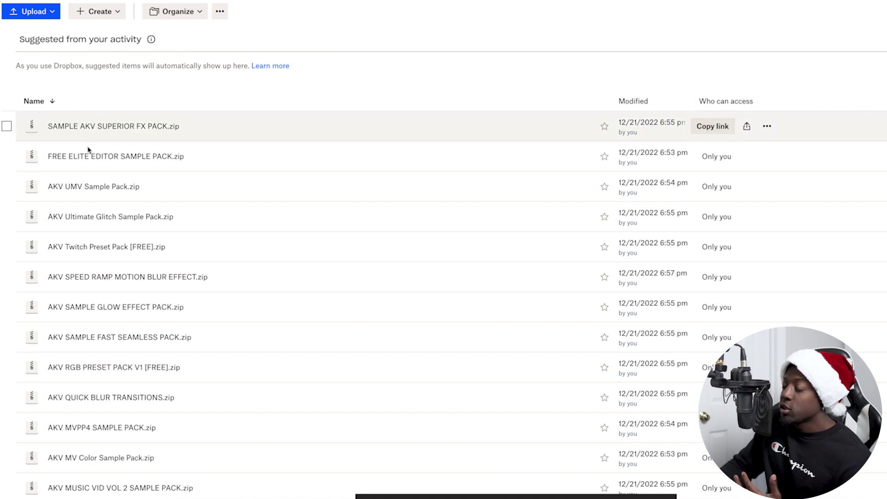
{"action": "scroll", "coordinate": [123, 173], "scroll_direction": "down", "scroll_amount": 7}
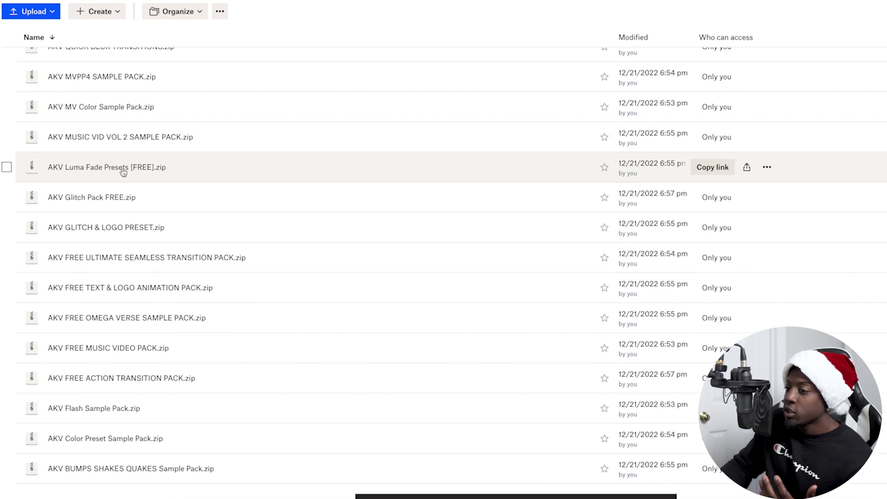
{"action": "scroll", "coordinate": [123, 169], "scroll_direction": "up", "scroll_amount": 7}
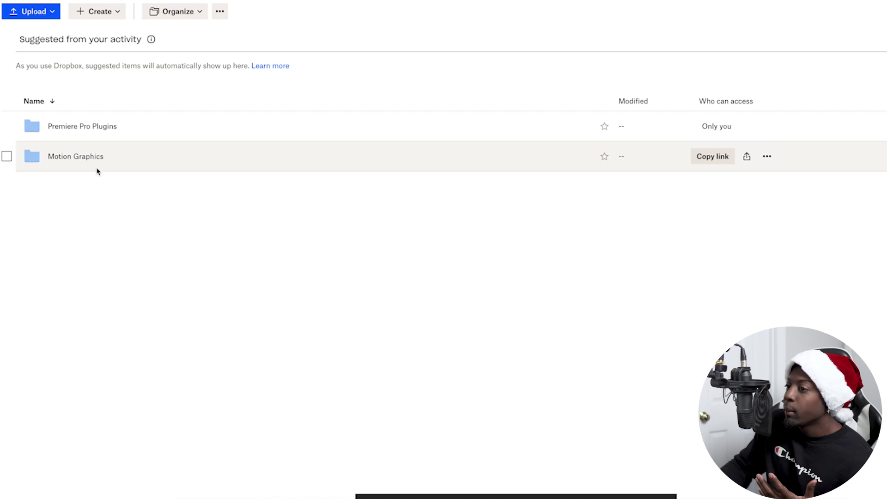
{"action": "left_click", "coordinate": [80, 163]}
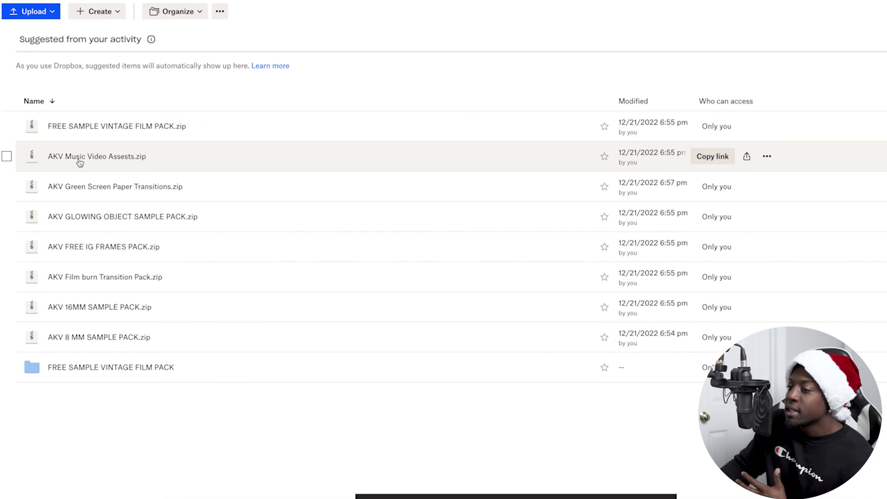